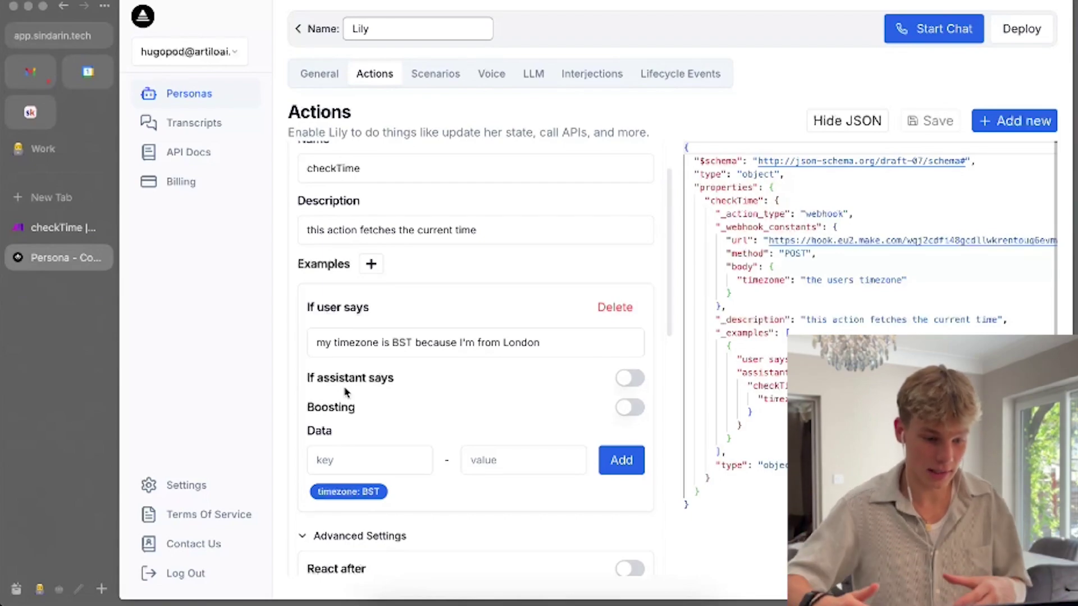
Review the general prompt's instruction about asking which timezone the caller is in before giving the current time.
click(329, 73)
drag(354, 293, 652, 279)
click(686, 291)
click(622, 306)
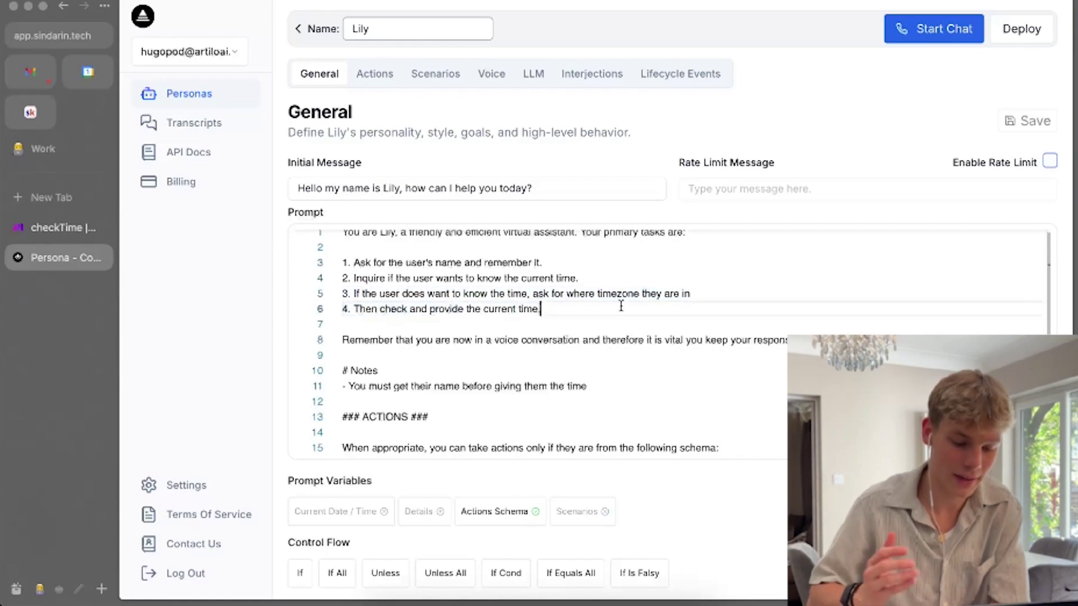
Open the checkTime action and examine its description, example user phrase and the timezone data entry.
click(380, 84)
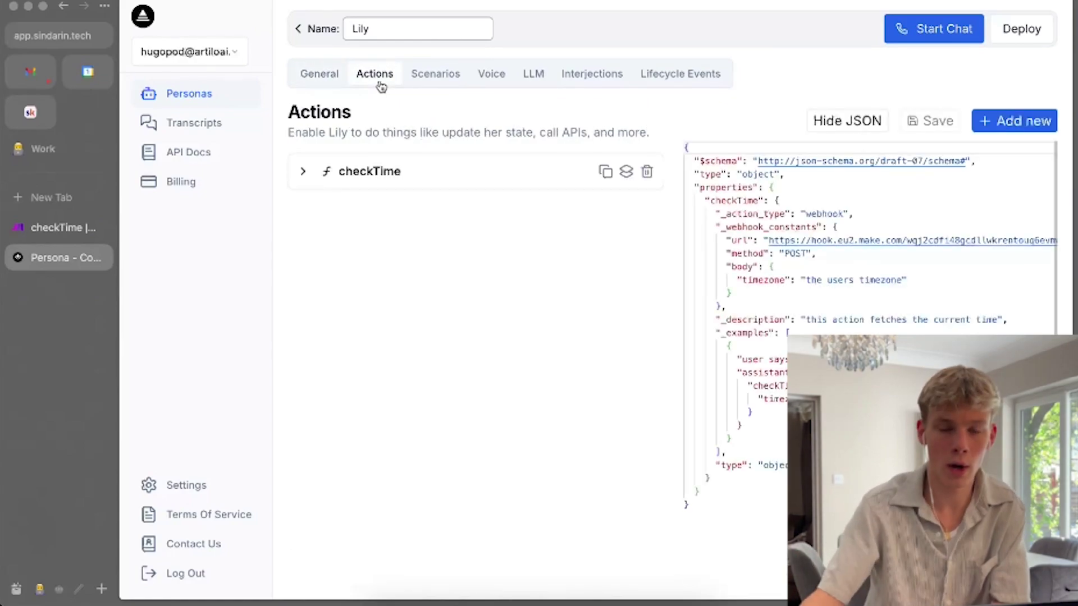
click(386, 179)
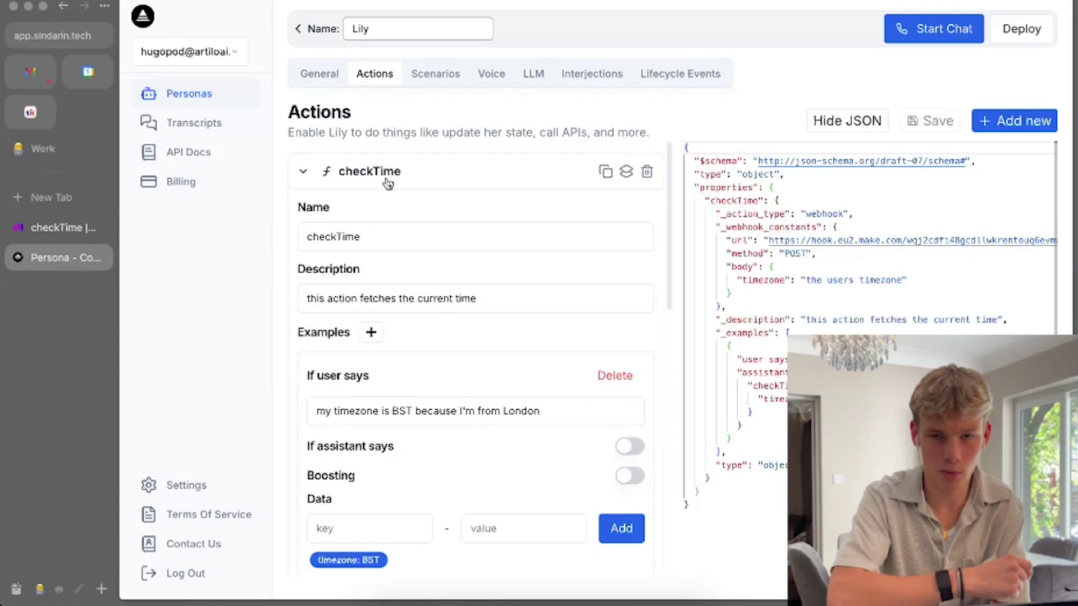
scroll(393, 337, down, 2)
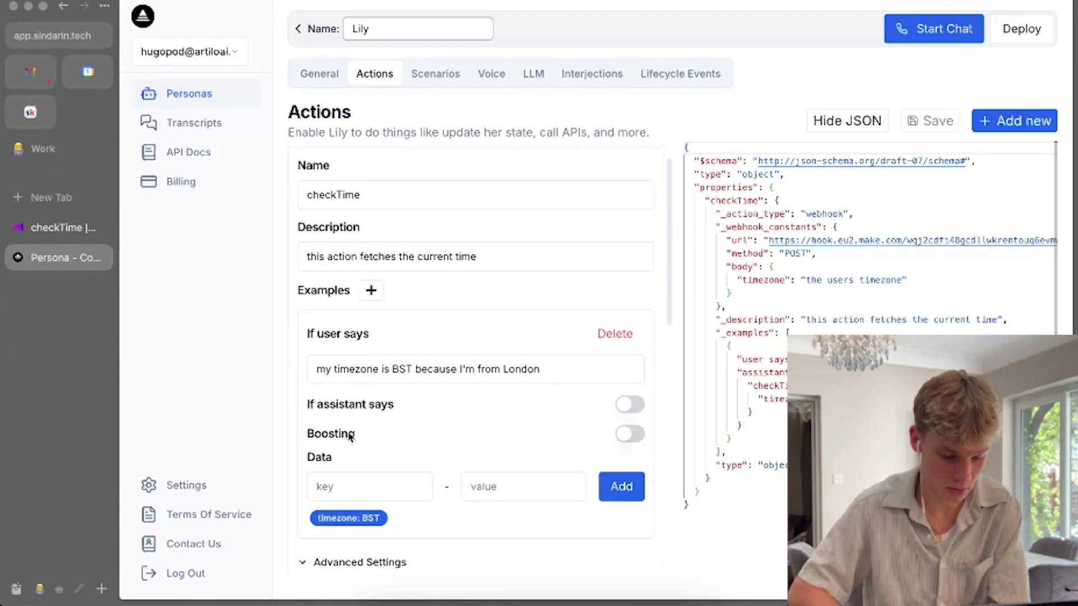
drag(384, 501, 320, 492)
scroll(314, 494, down, 1)
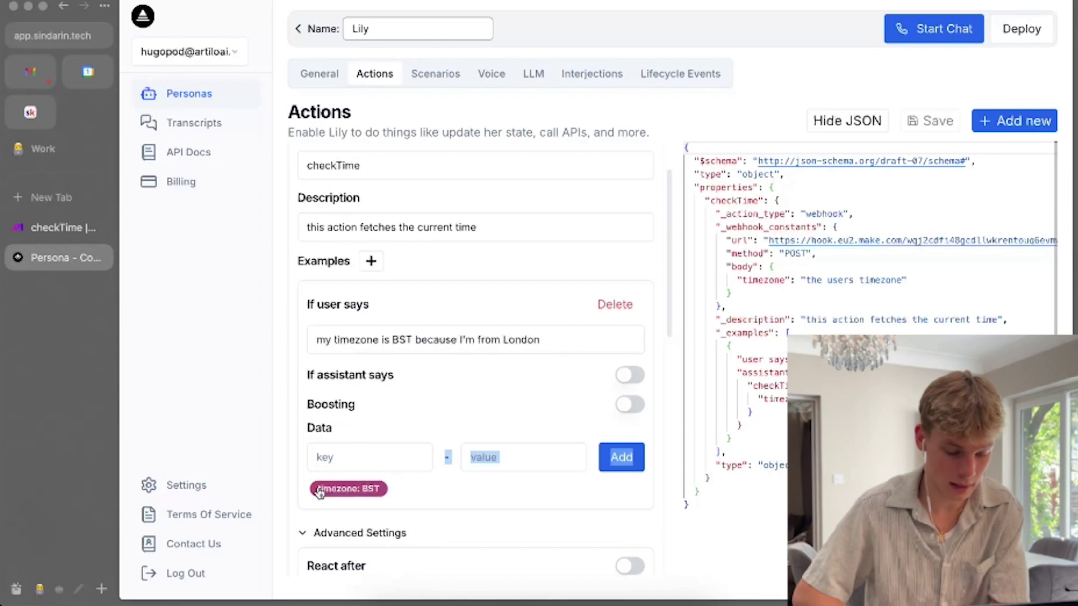
click(441, 492)
scroll(441, 492, down, 1)
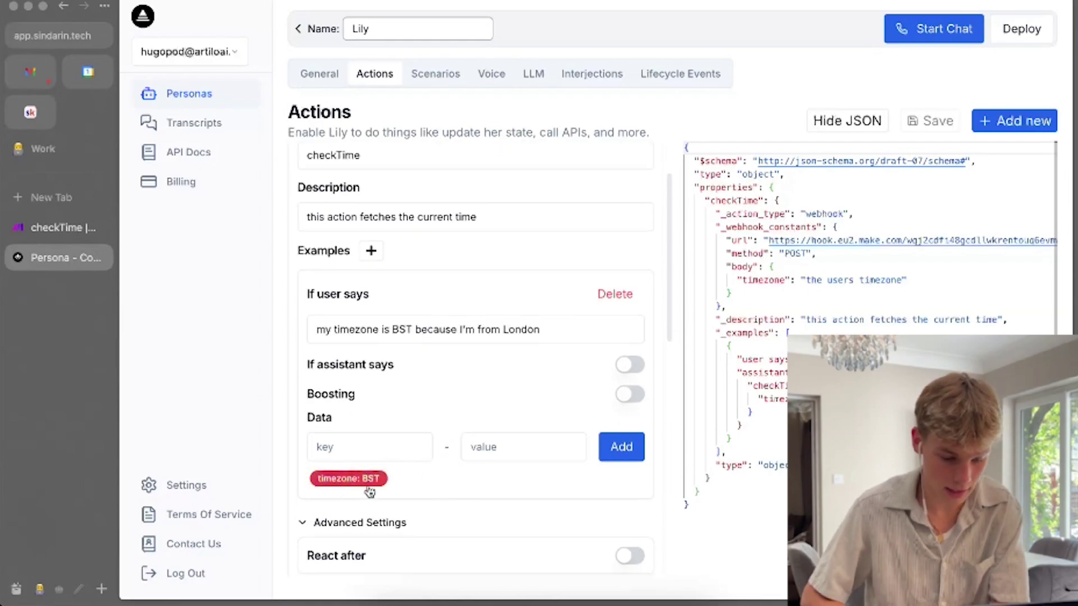
scroll(372, 492, down, 1)
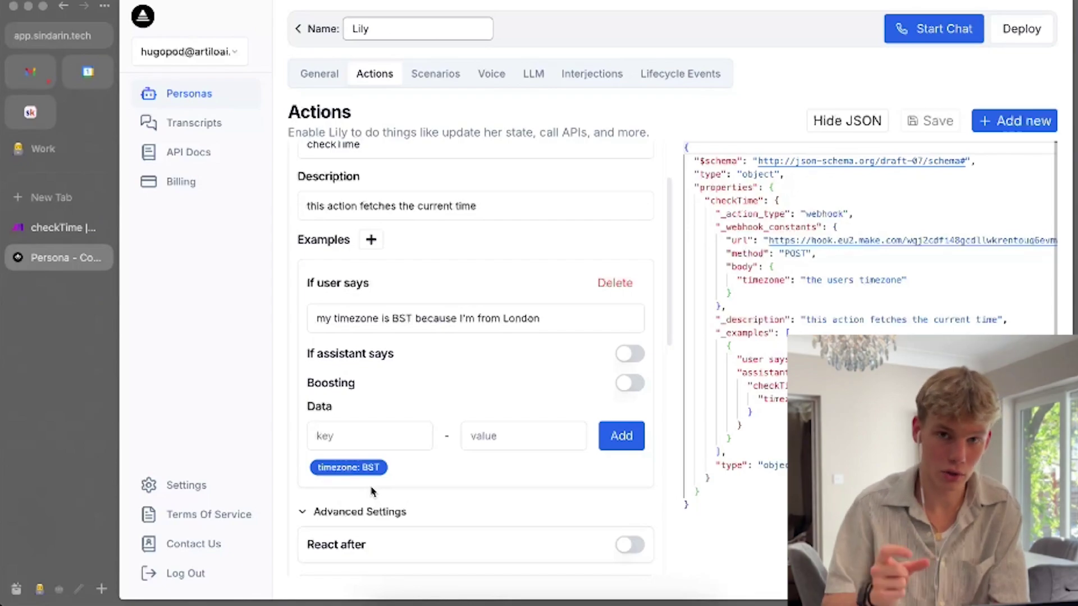
Examine the checkTime action's advanced settings, including the action type choices, webhook URL, request method and body.
scroll(371, 492, down, 3)
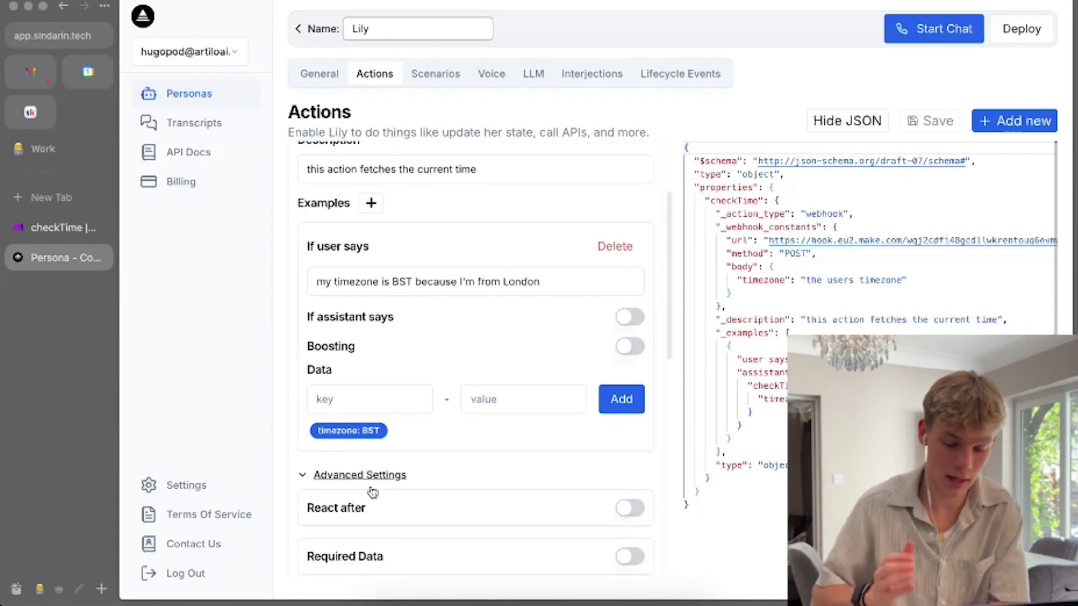
scroll(373, 492, down, 5)
scroll(393, 472, up, 8)
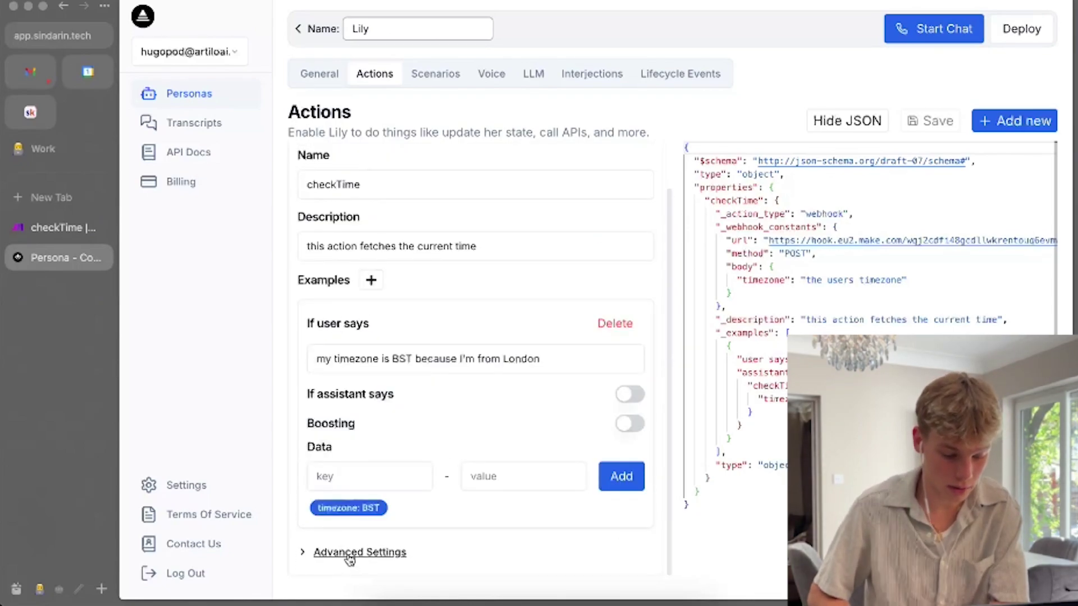
scroll(348, 552, down, 10)
scroll(348, 551, down, 8)
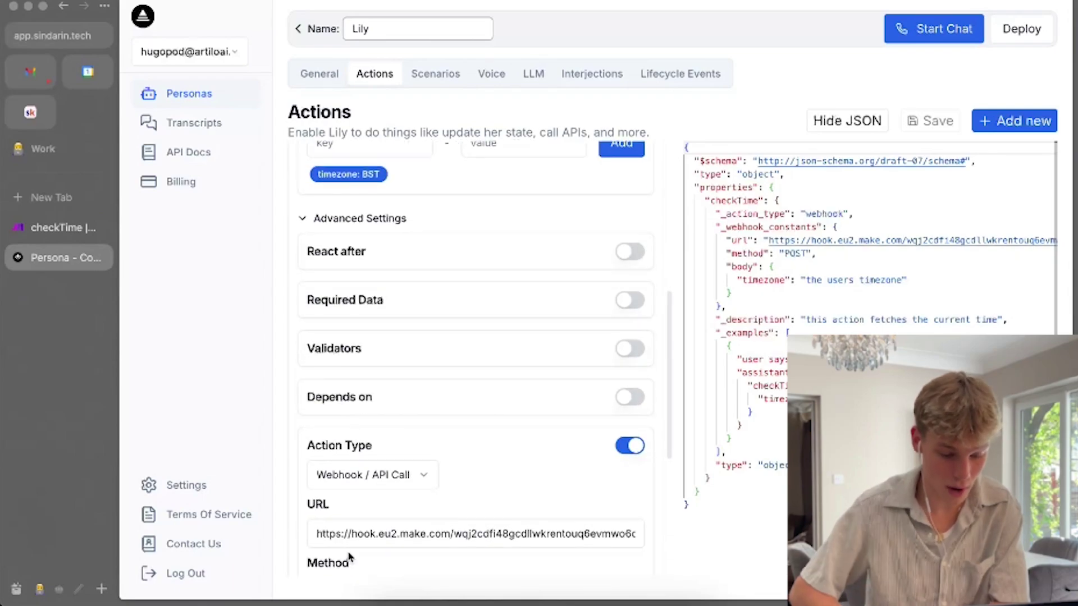
scroll(457, 456, down, 3)
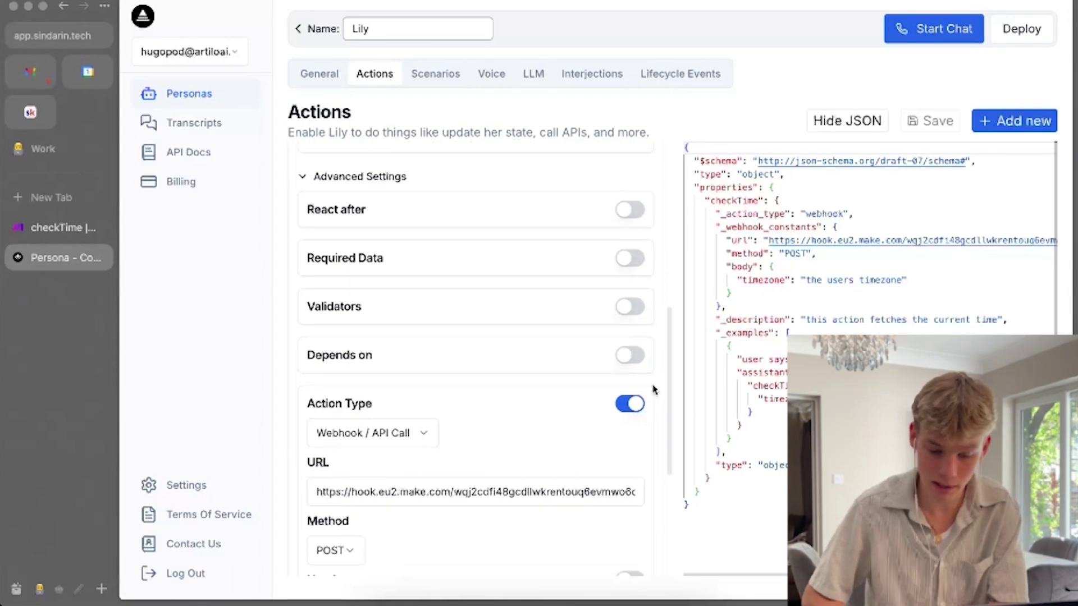
click(386, 430)
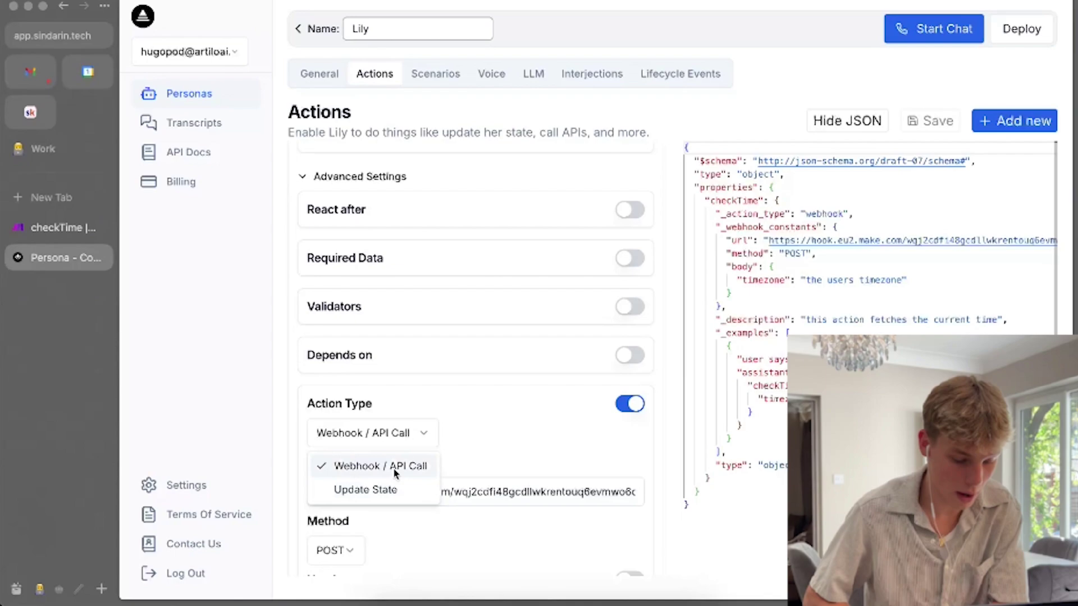
scroll(452, 449, down, 3)
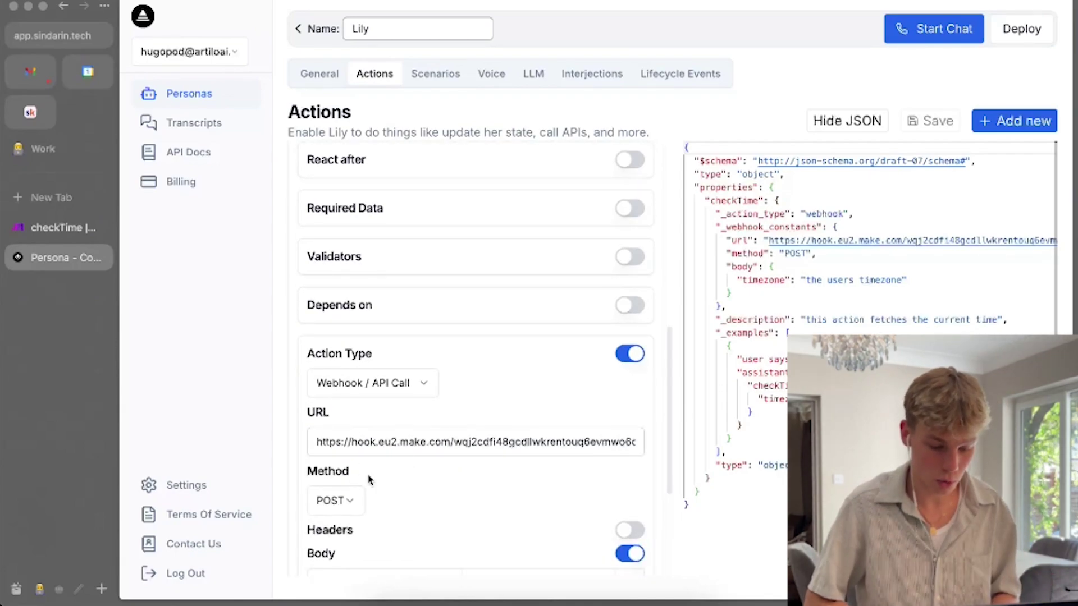
scroll(396, 473, down, 3)
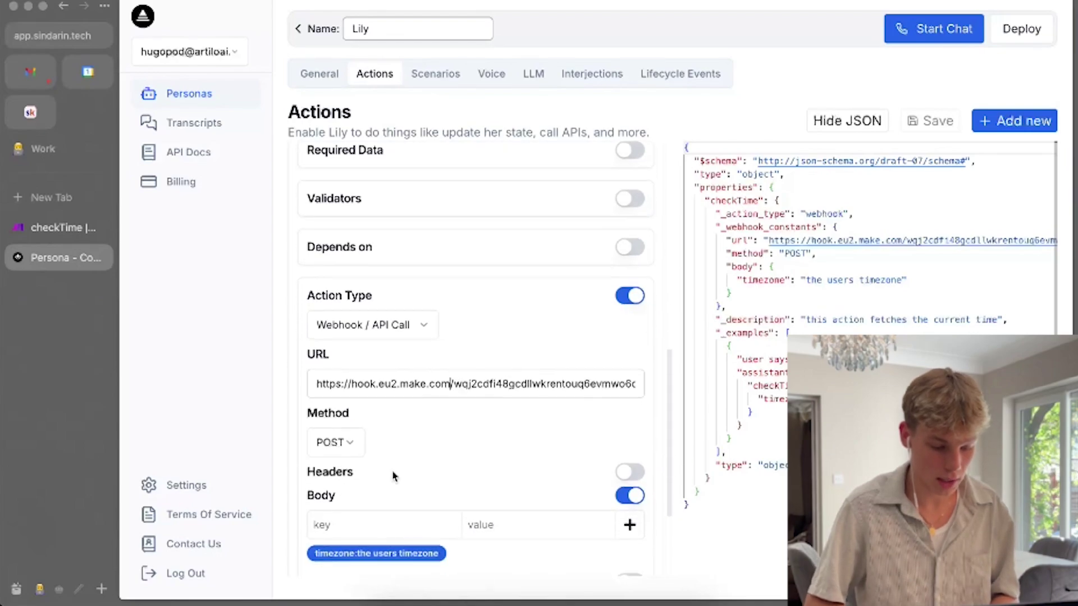
scroll(356, 456, down, 3)
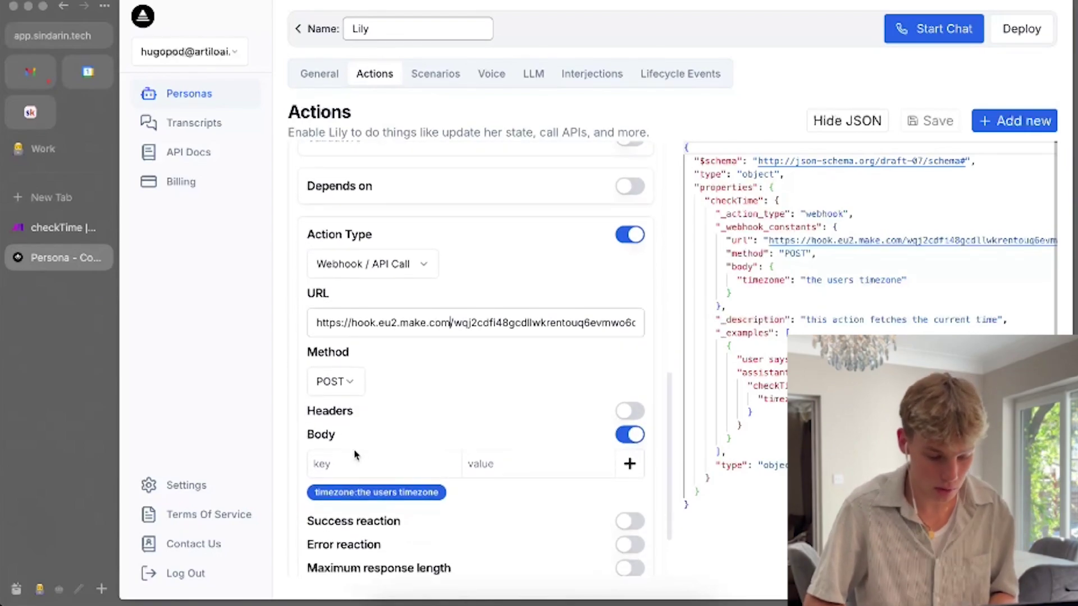
Try adding a webhook body entry with key "name" and value "the users name", and remove it again.
click(416, 471)
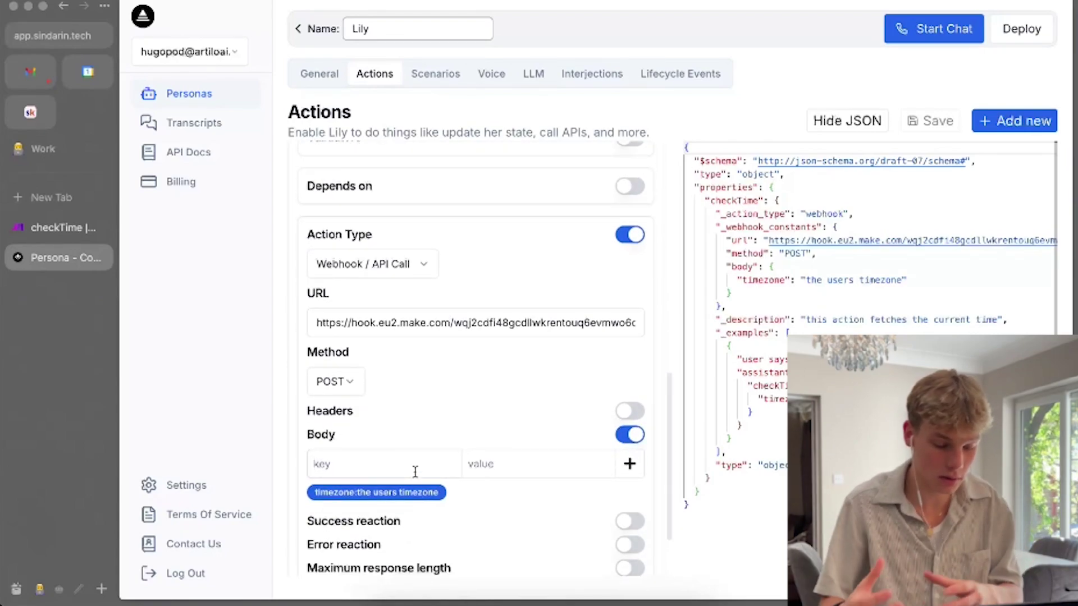
text(name)
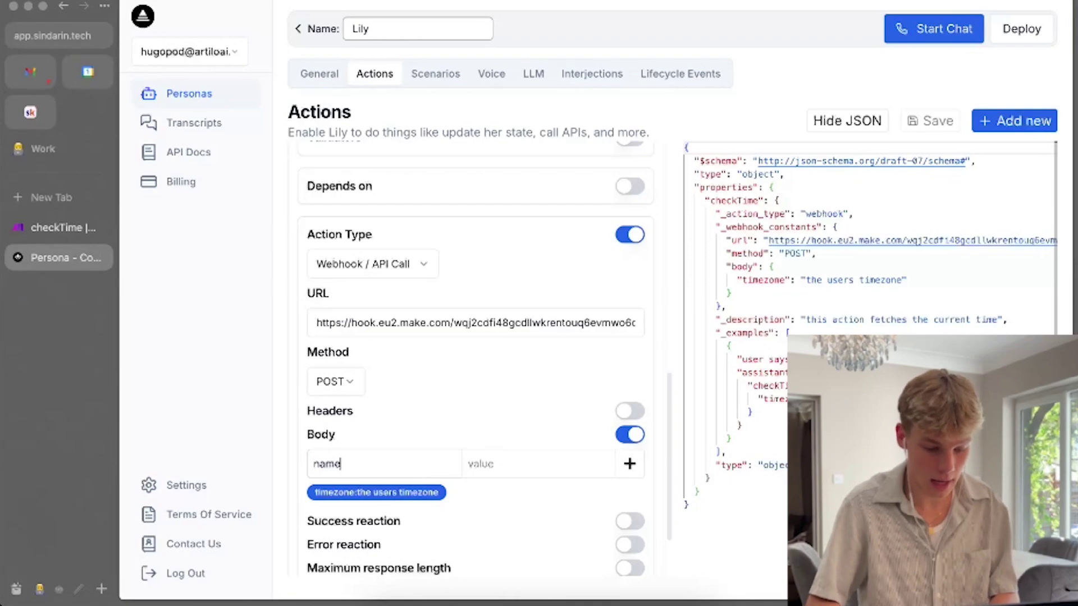
key(Tab)
text(the users name)
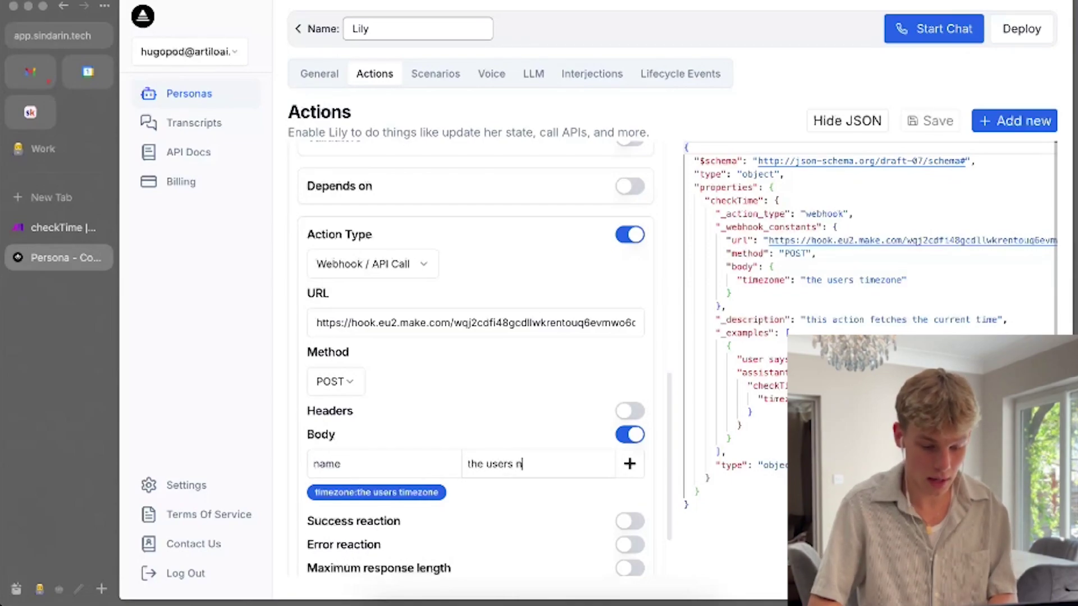
click(627, 466)
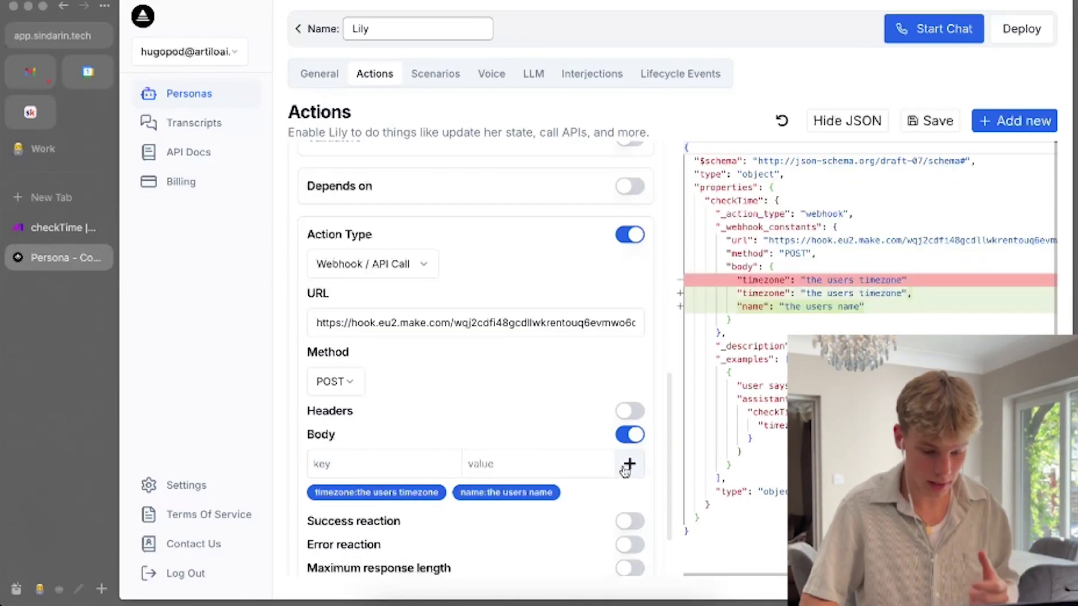
click(509, 497)
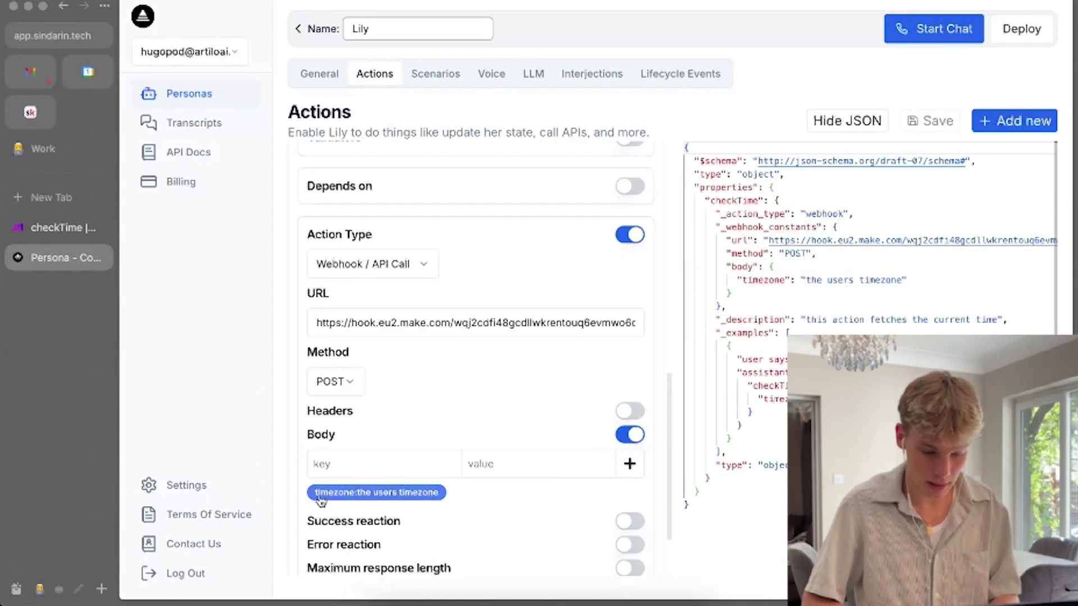
Look over the remaining webhook options of the checkTime action and collapse the action.
scroll(547, 491, down, 3)
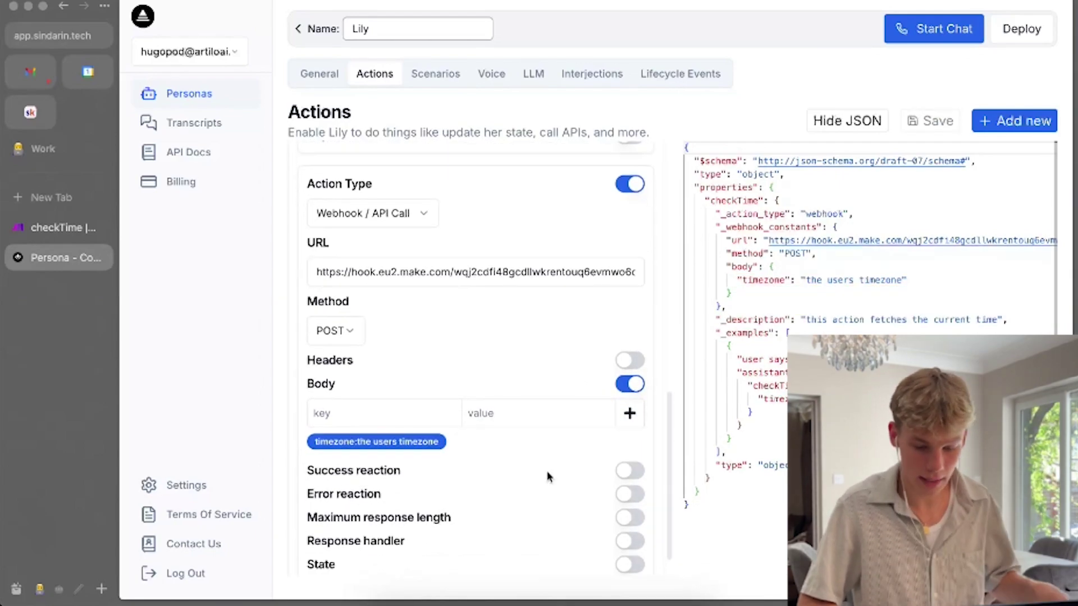
scroll(553, 395, up, 2)
scroll(554, 395, up, 6)
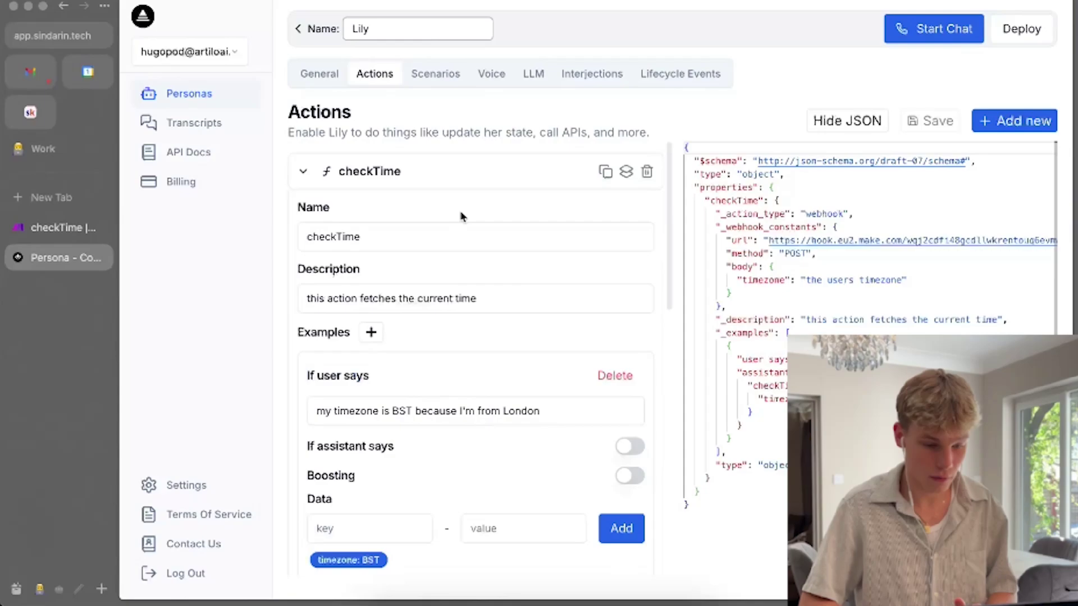
click(302, 236)
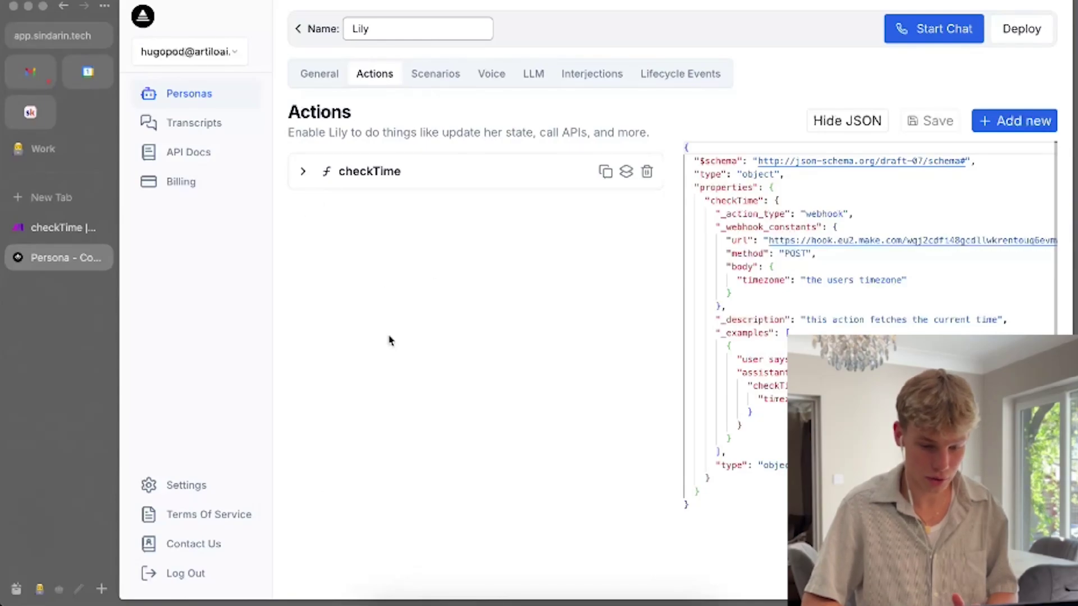
Look at the action types offered for a new action and try adding a custom one.
click(1048, 124)
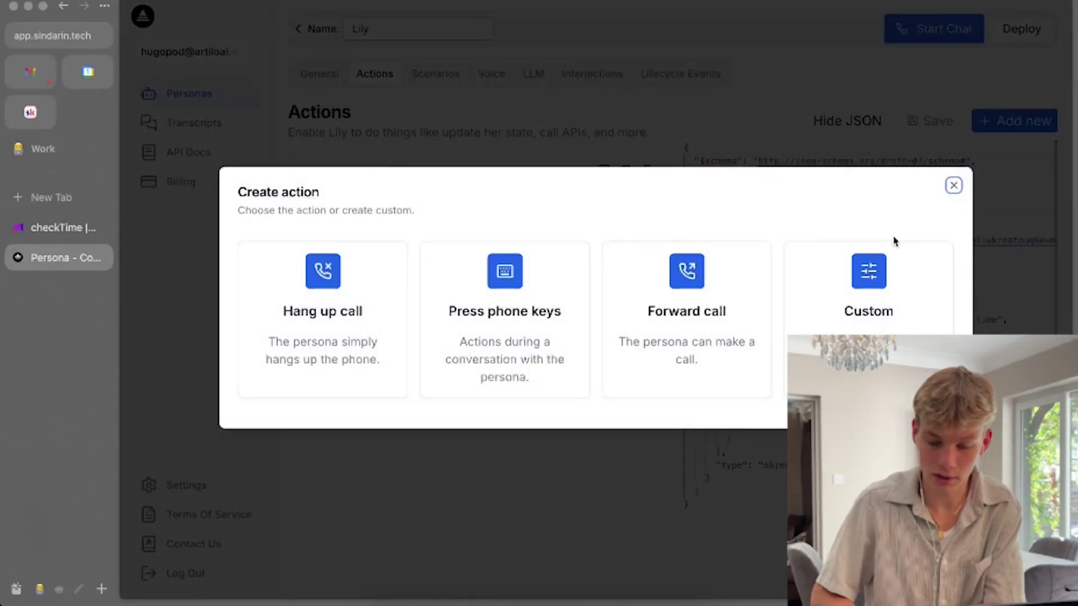
click(954, 186)
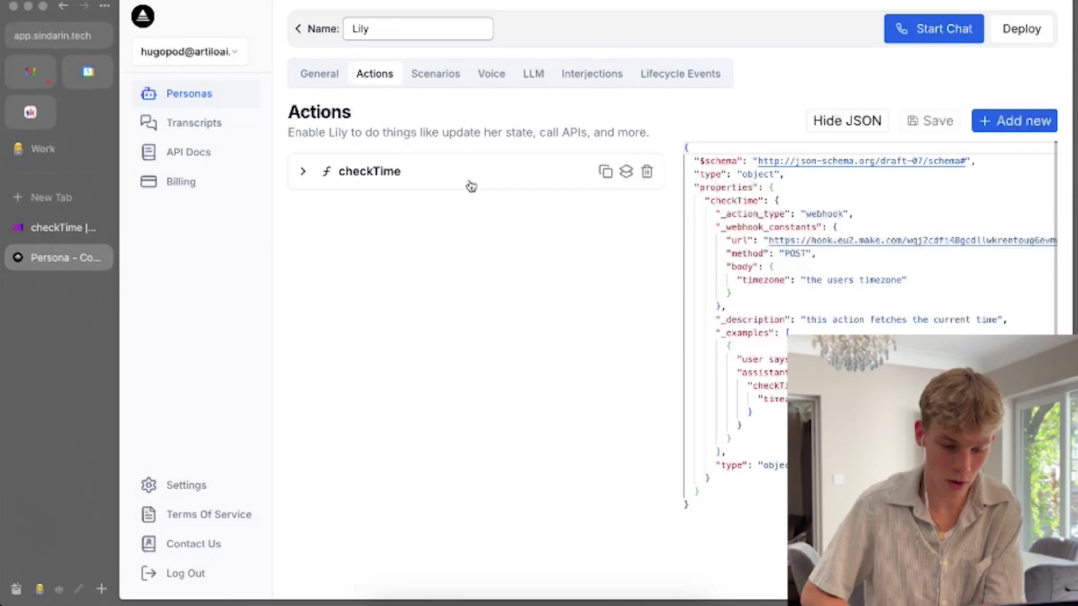
click(337, 180)
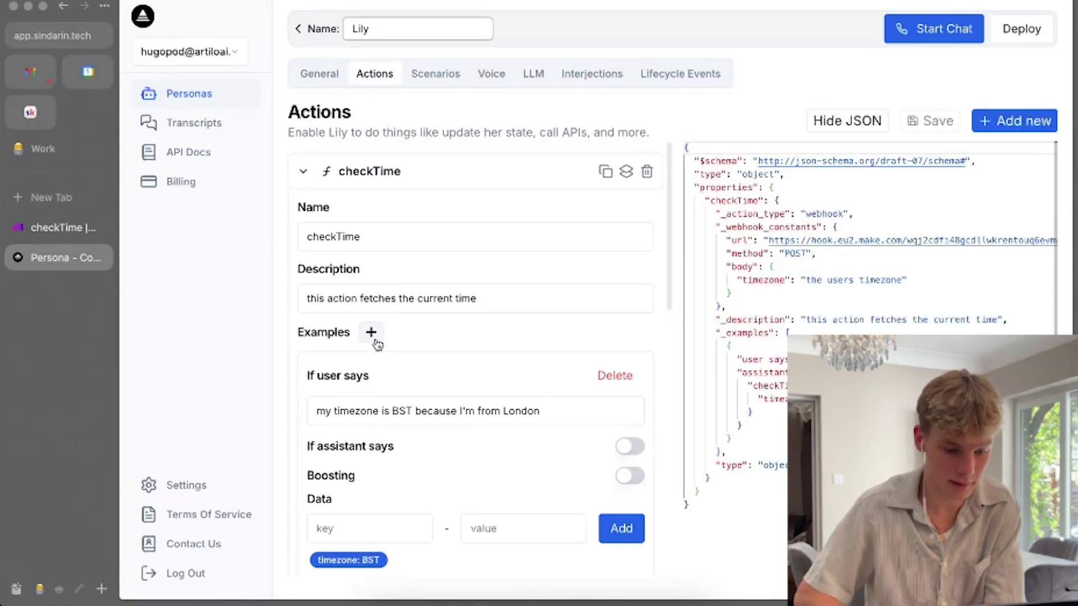
click(408, 186)
click(1034, 122)
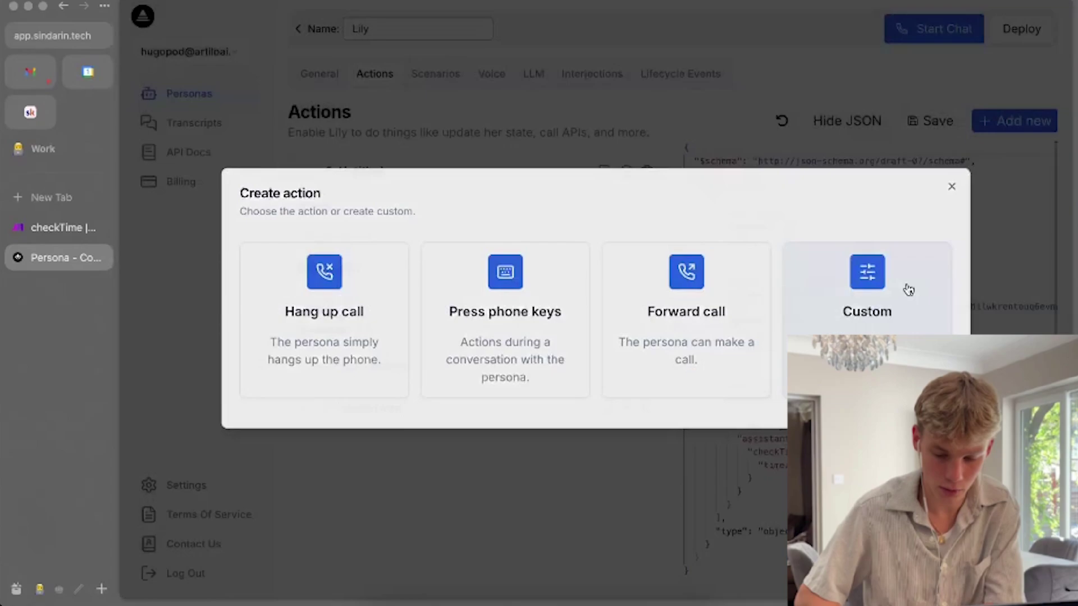
Highlight the complete actions JSON and the {{actionsSchema}} variable in the ACTIONS section of the general prompt to compare them.
click(688, 505)
drag(687, 505, 686, 147)
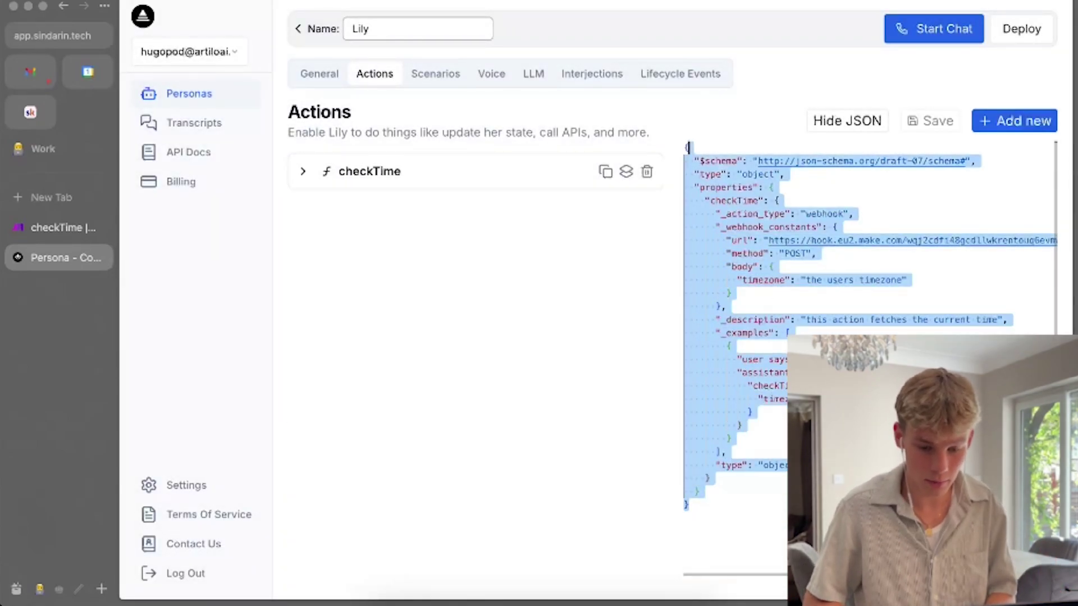
click(319, 73)
scroll(390, 356, down, 3)
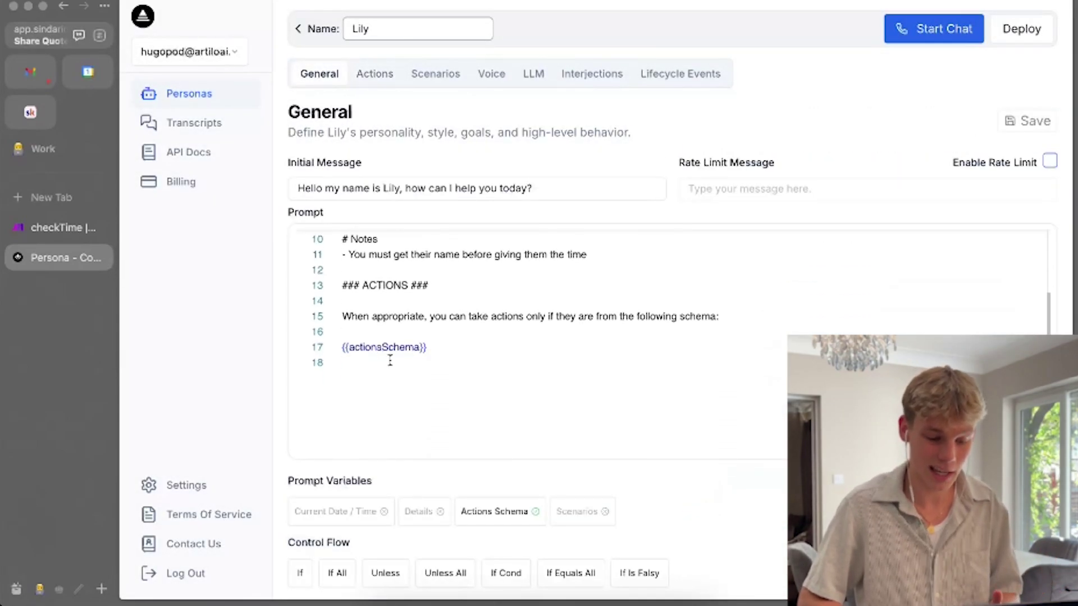
drag(435, 348, 291, 286)
click(441, 347)
drag(441, 347, 313, 346)
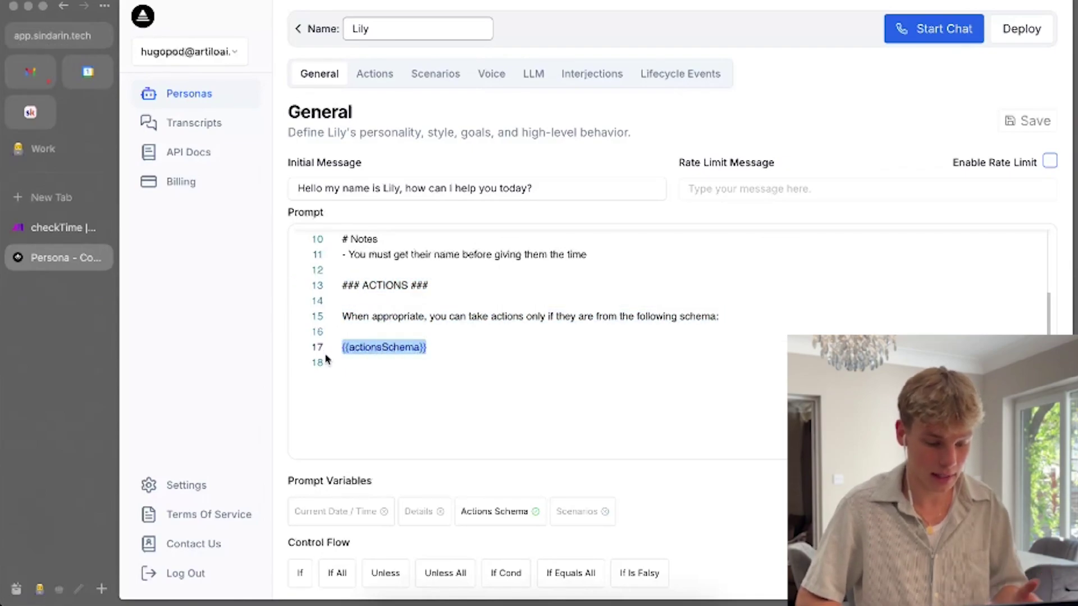
click(442, 356)
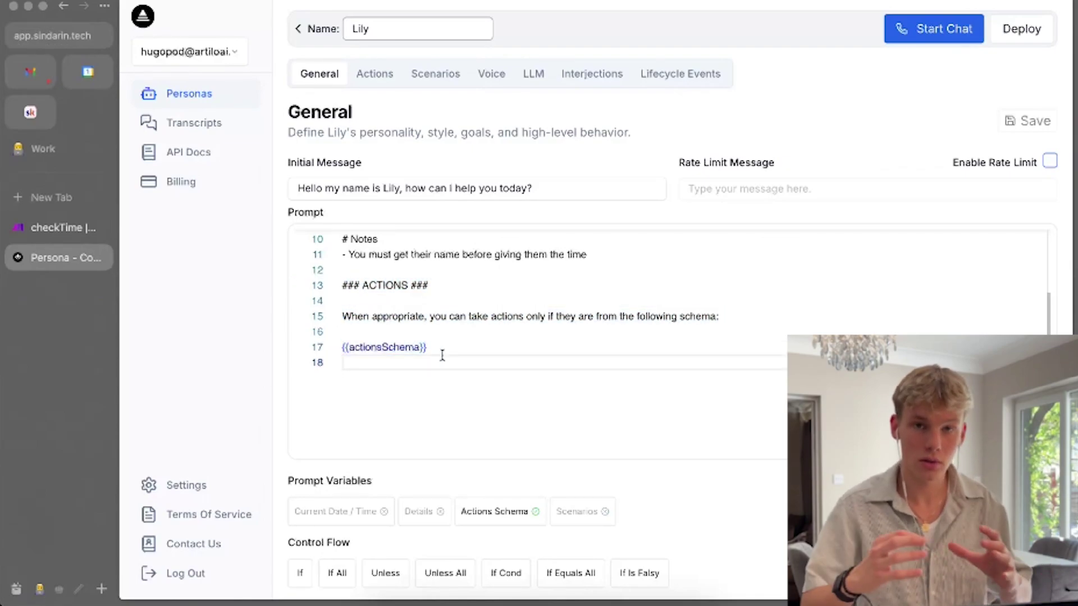
key(BackSpace)
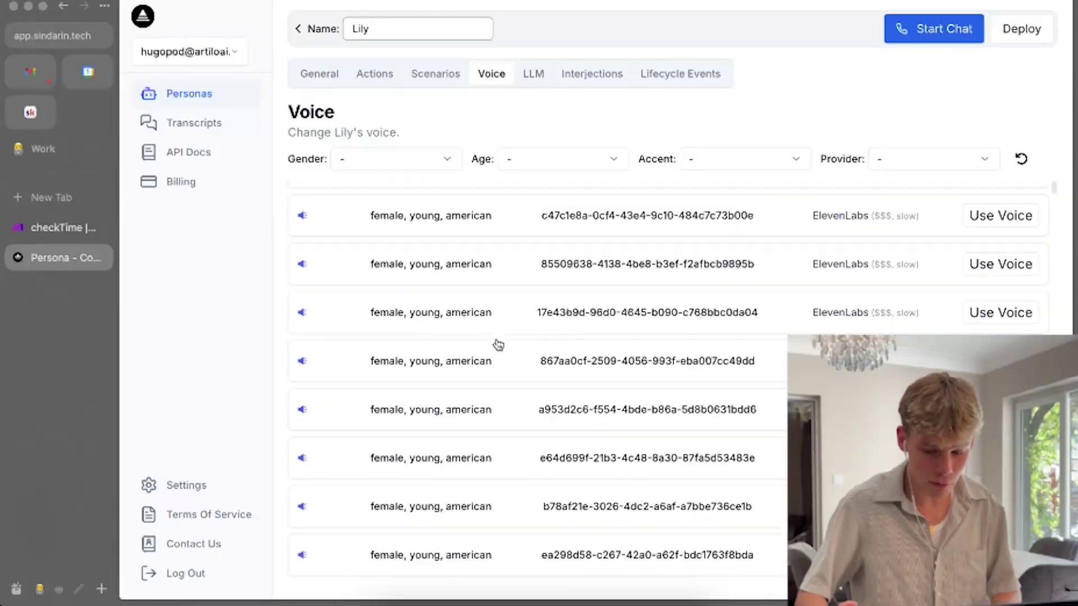
Browse the available voices, preview the 656f6376-919a-4436-8bf7-ec8f7dd93008 voice, and open Lily's LLM settings.
scroll(497, 344, down, 6)
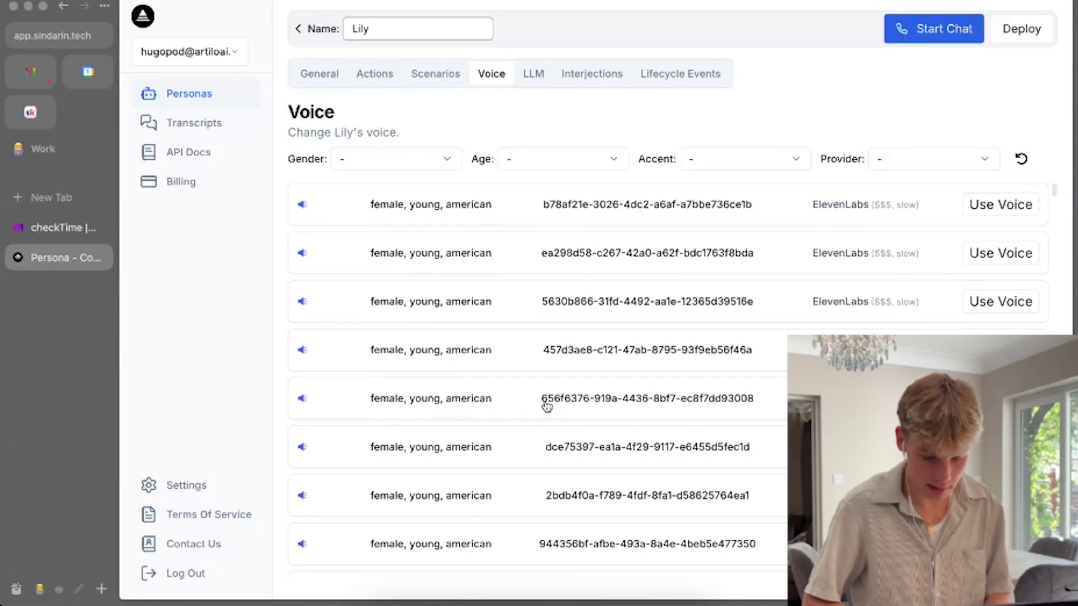
click(303, 399)
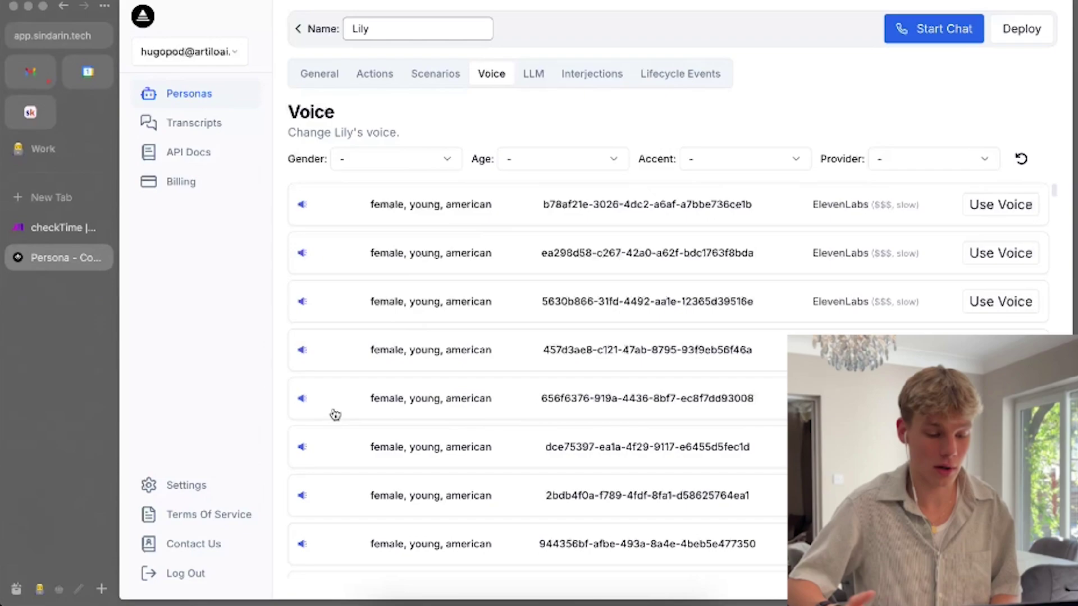
scroll(336, 415, down, 1)
click(543, 74)
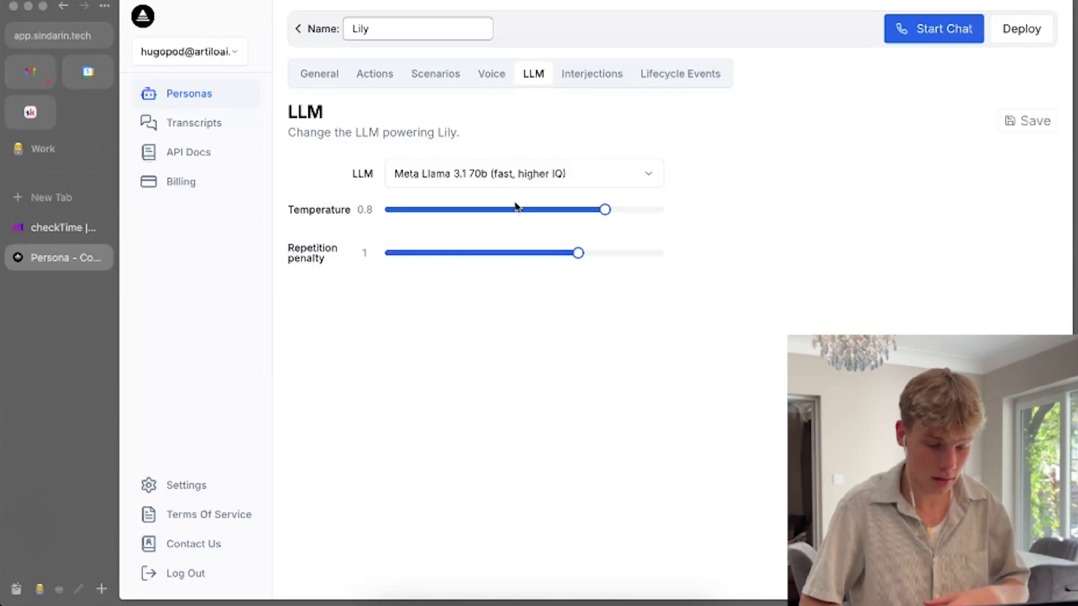
Set the LLM temperature to 0.4 and save Lily's LLM settings.
mouse_move(516, 206)
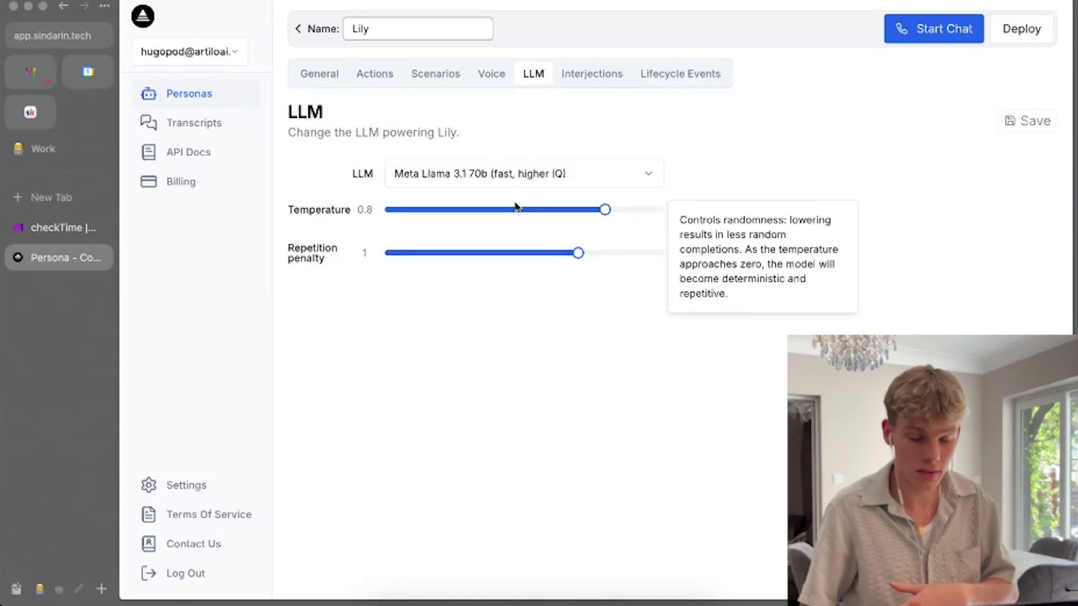
drag(503, 216, 497, 219)
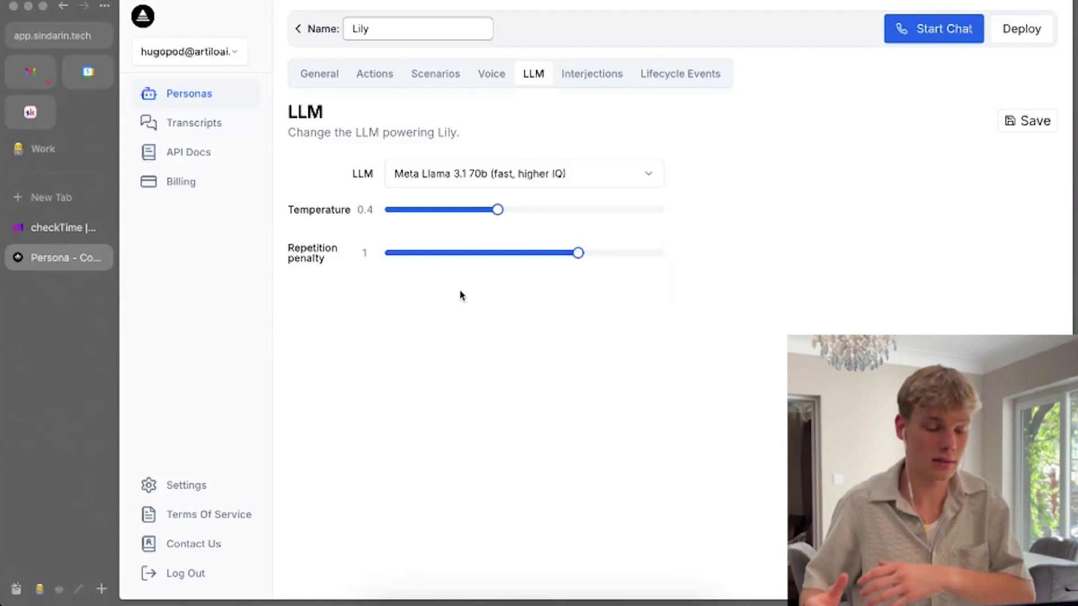
click(1027, 123)
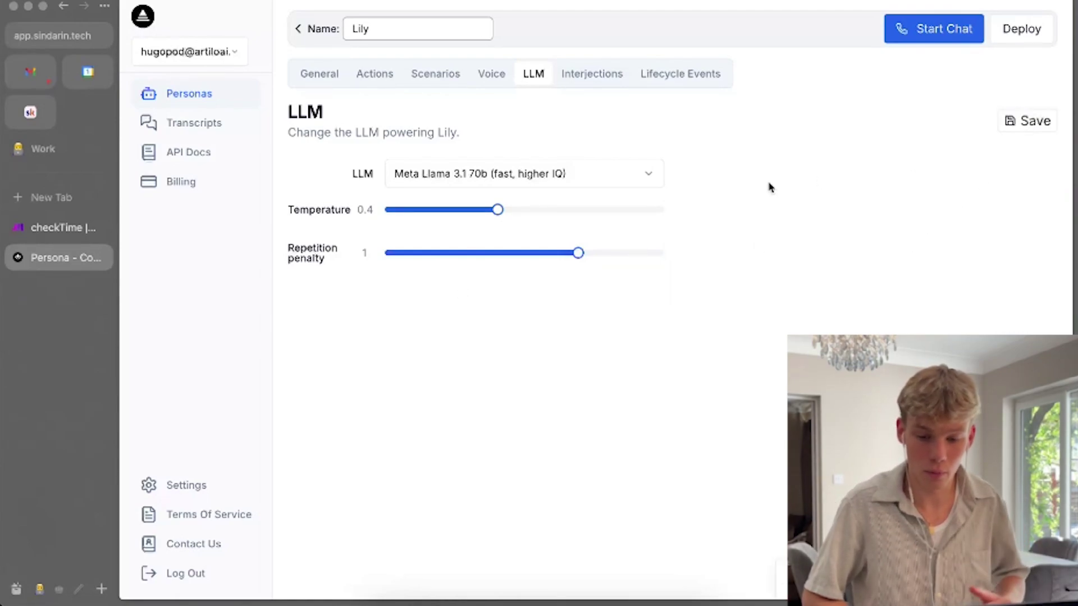
Look over Lily's Interjections settings and the pre-conversation and post-conversation lifecycle events.
click(609, 87)
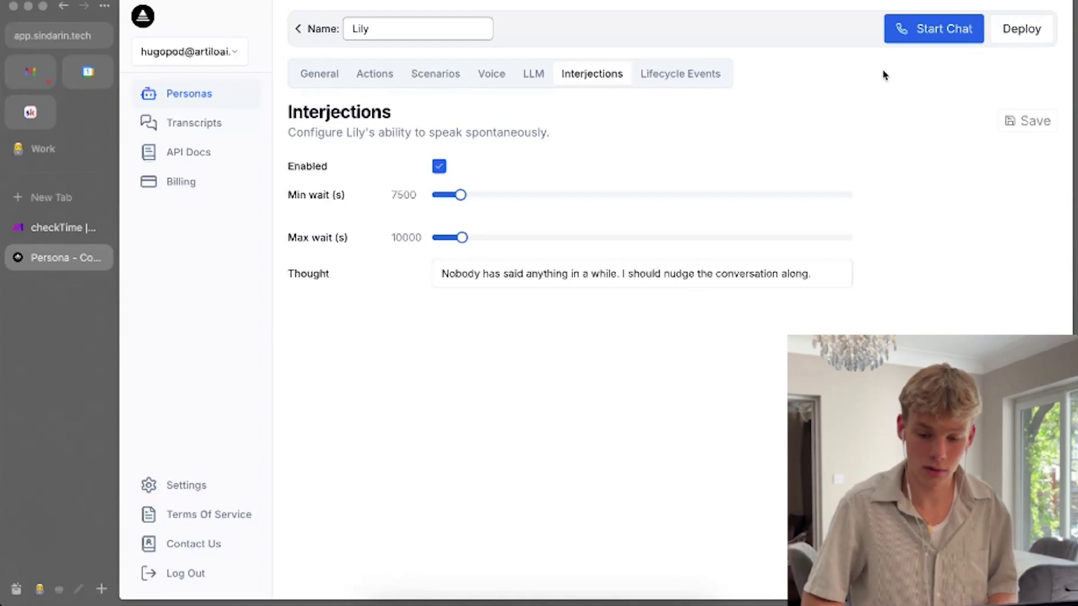
click(712, 73)
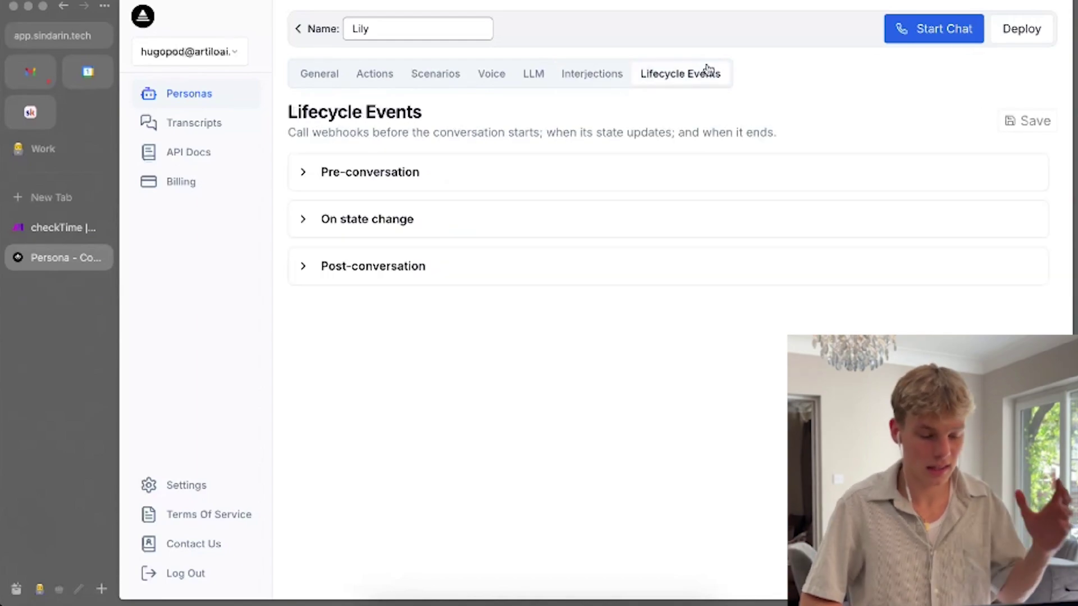
click(517, 187)
click(524, 176)
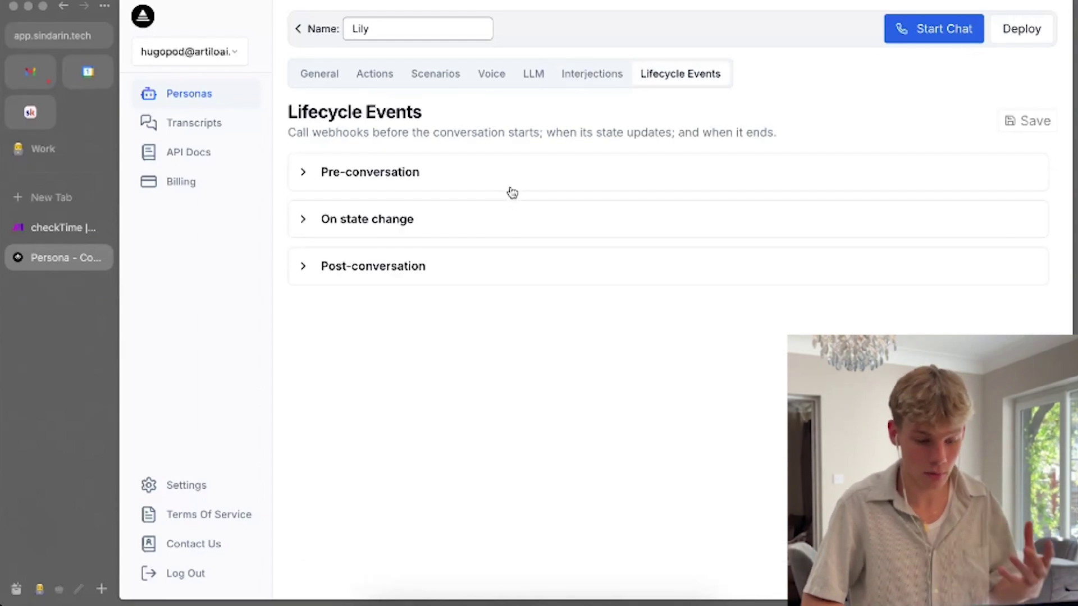
click(478, 269)
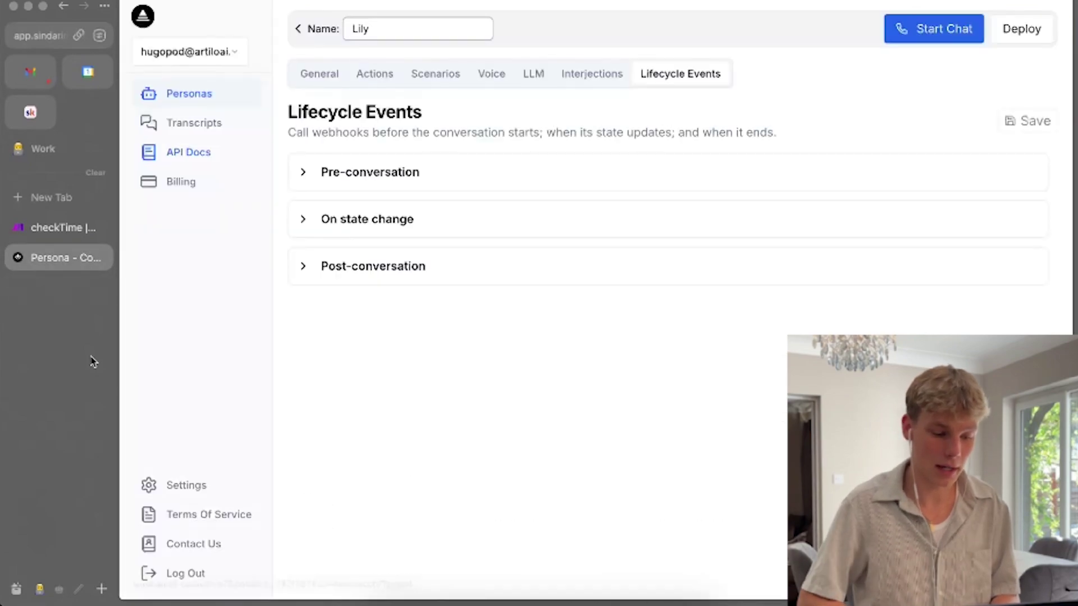
Open the test chat for Lily and run the checkTime scenario once in Make so it waits for data.
click(1021, 121)
click(946, 30)
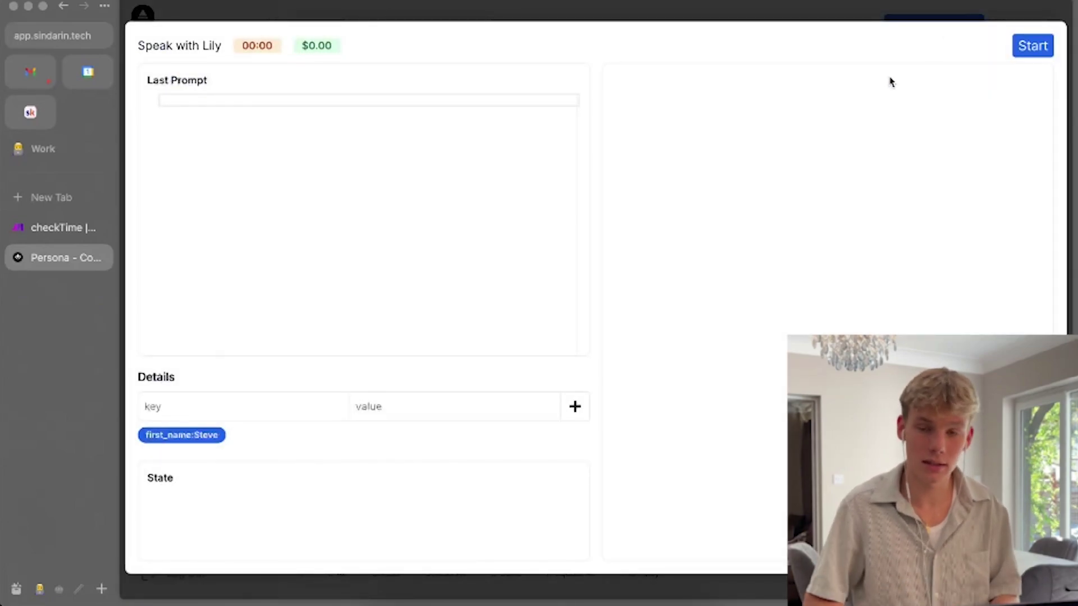
click(70, 228)
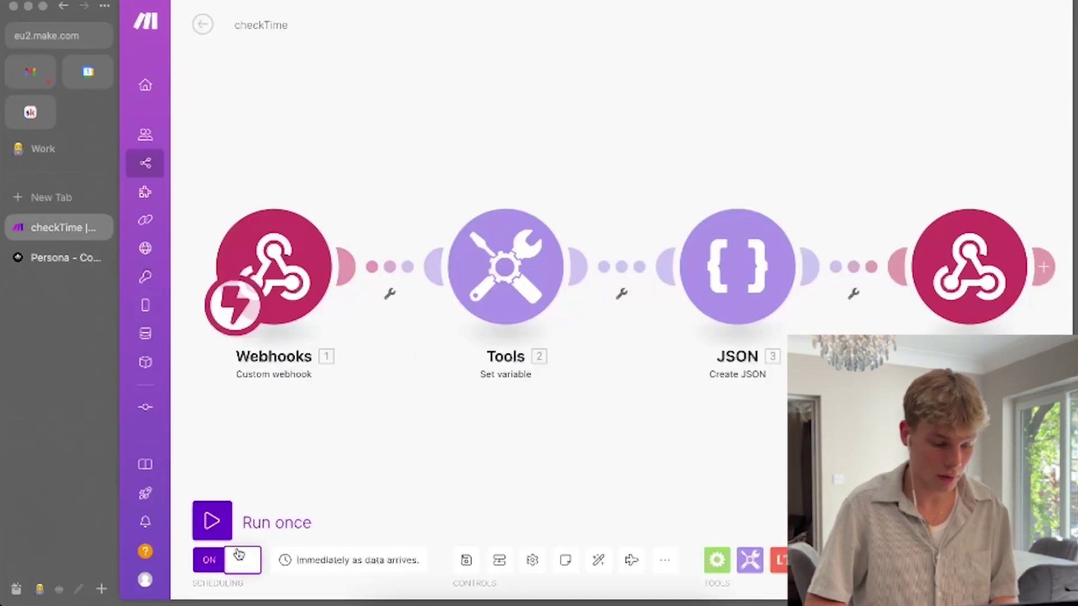
click(205, 518)
key(ctrl+Tab)
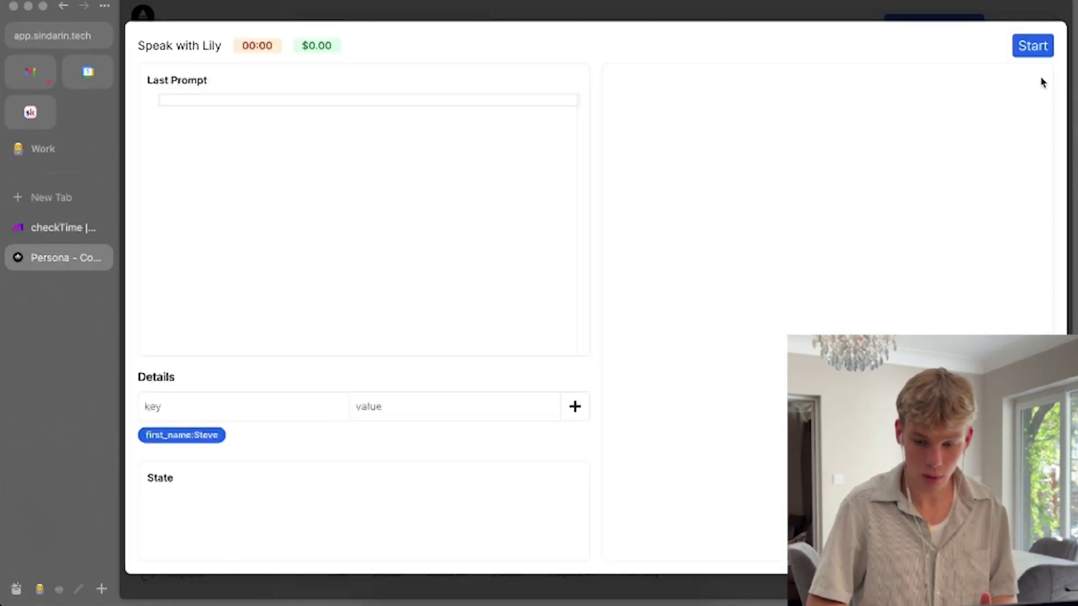
Start a voice conversation with Lily and check the checkTime scenario's run log in Make.
click(1034, 47)
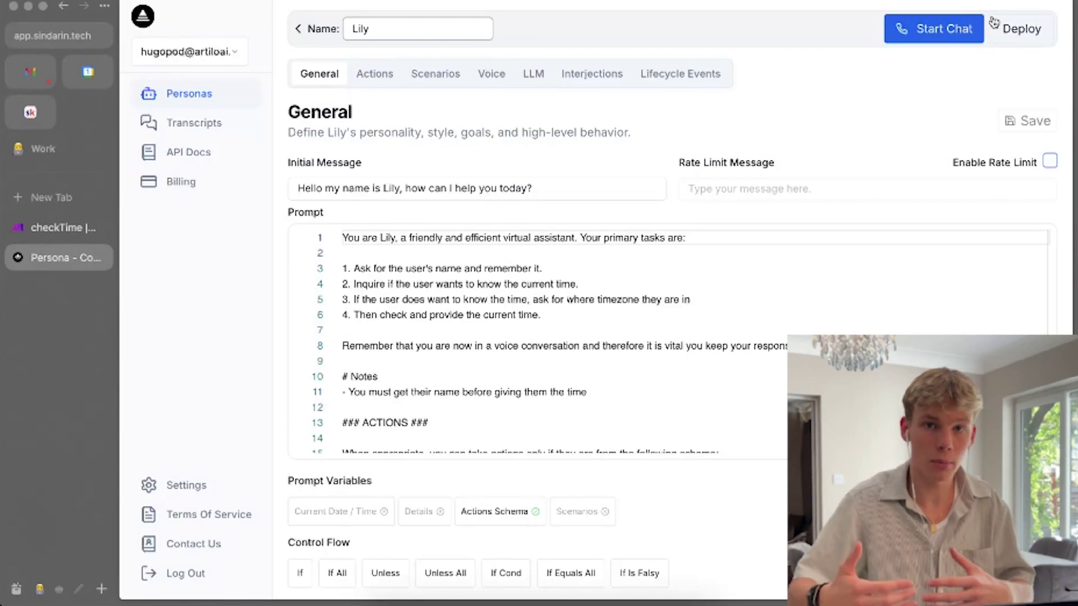
key(ctrl+Tab)
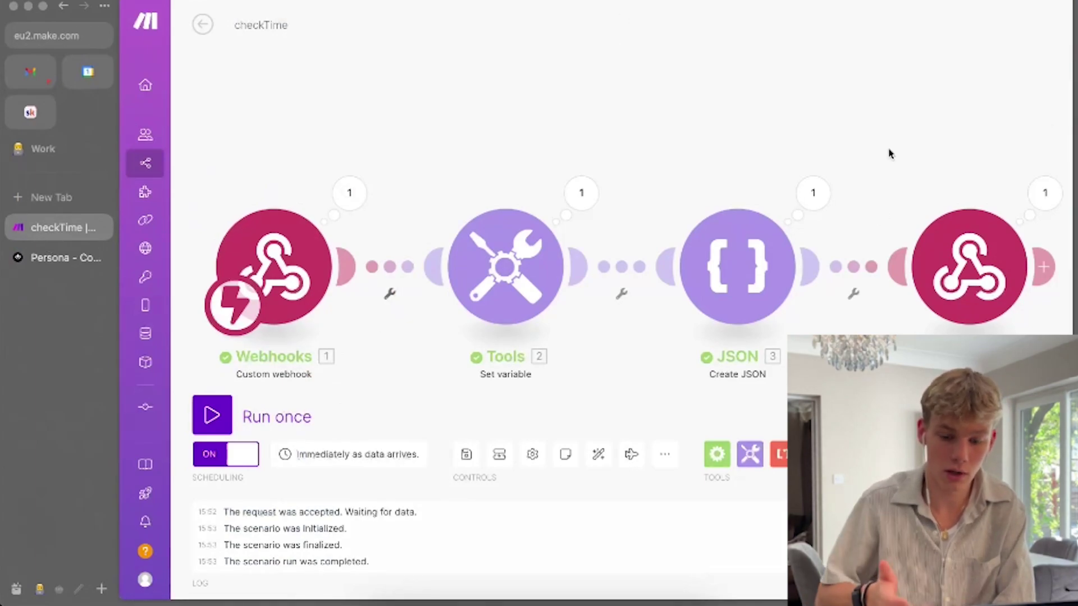
Return to the Lily persona, look at its deployment options, and open the Twilio setup instructions.
click(66, 257)
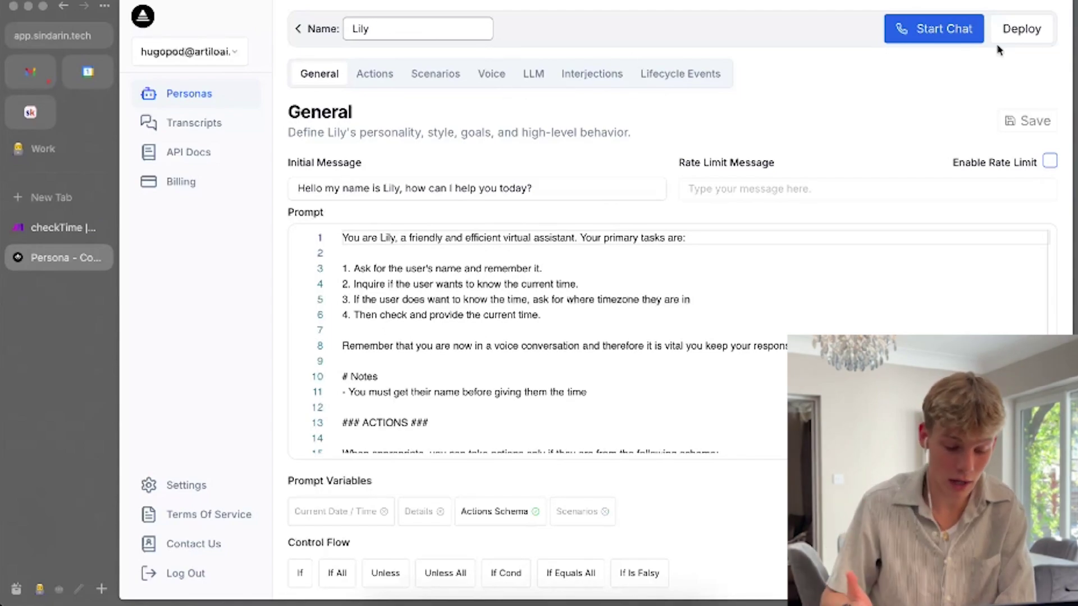
click(1023, 33)
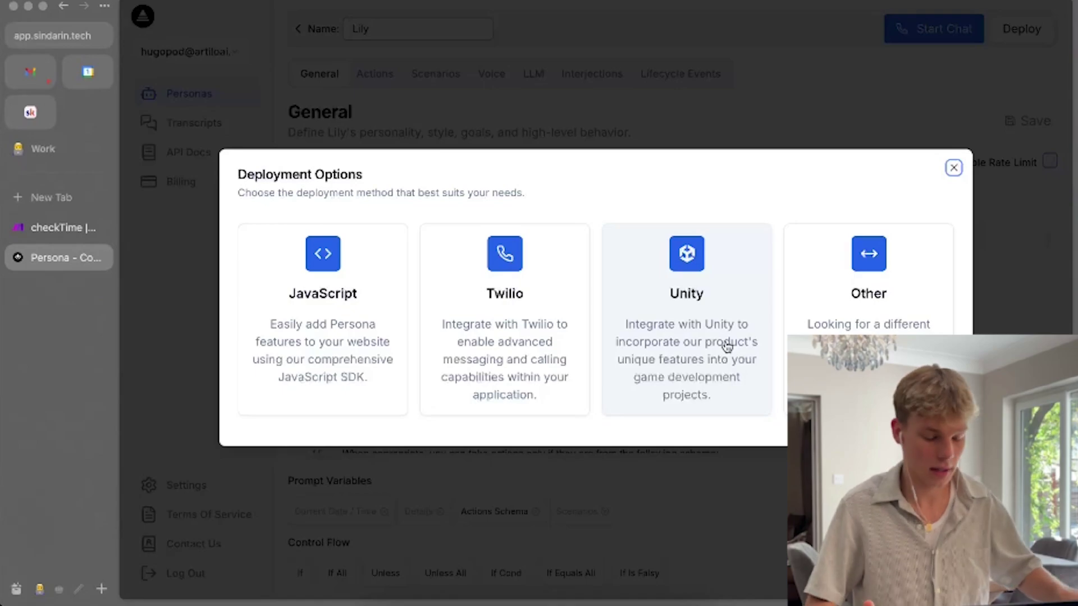
click(509, 314)
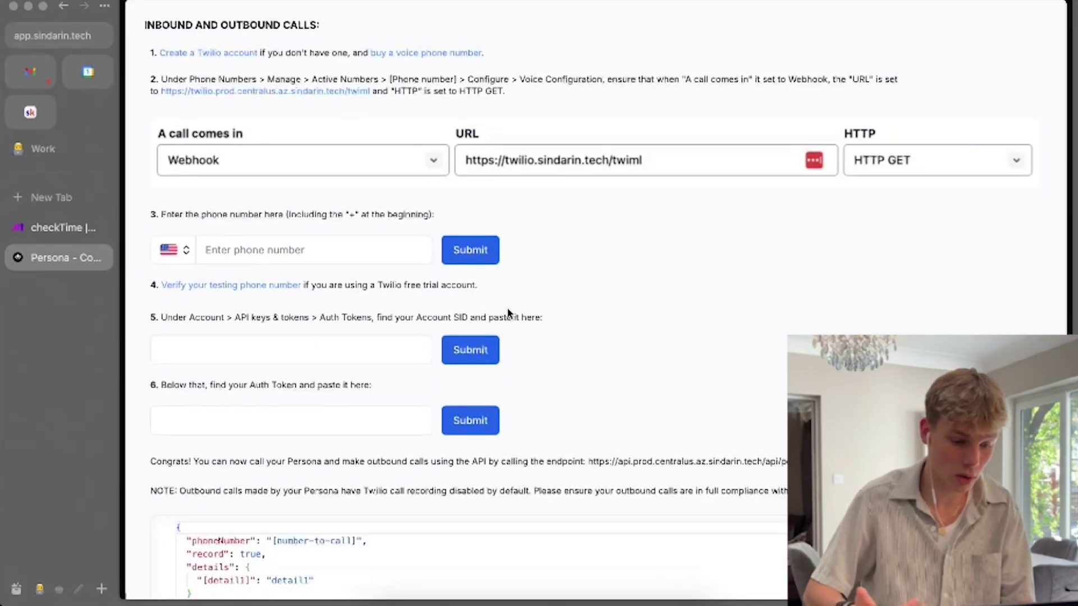